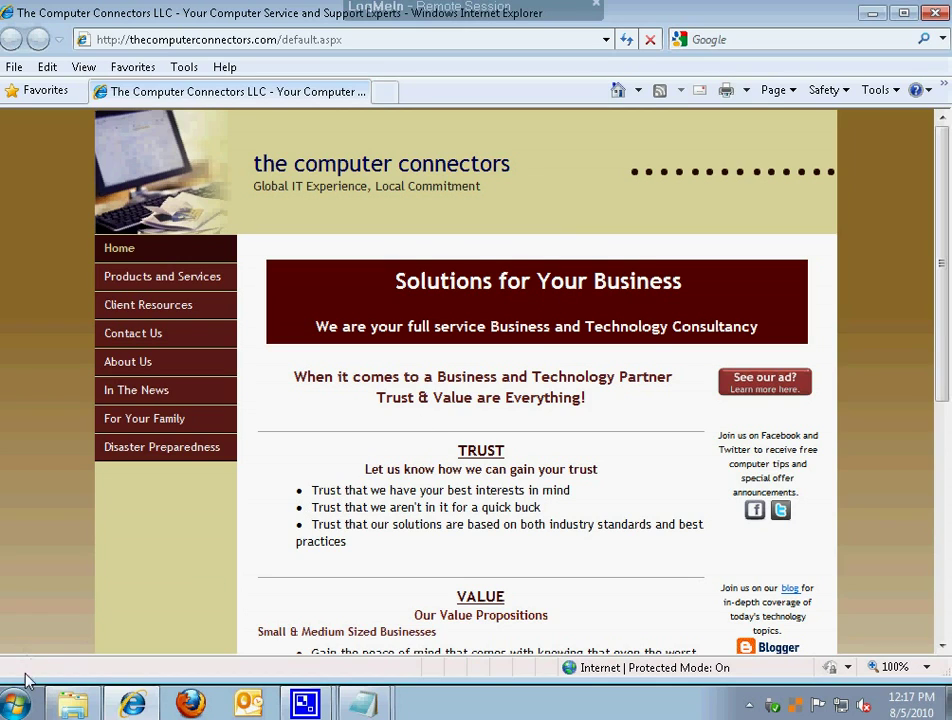
Step: Open Programs and Features from the Control Panel and scroll through the 126 installed programs
{"action": "left_click", "coordinate": [16, 707]}
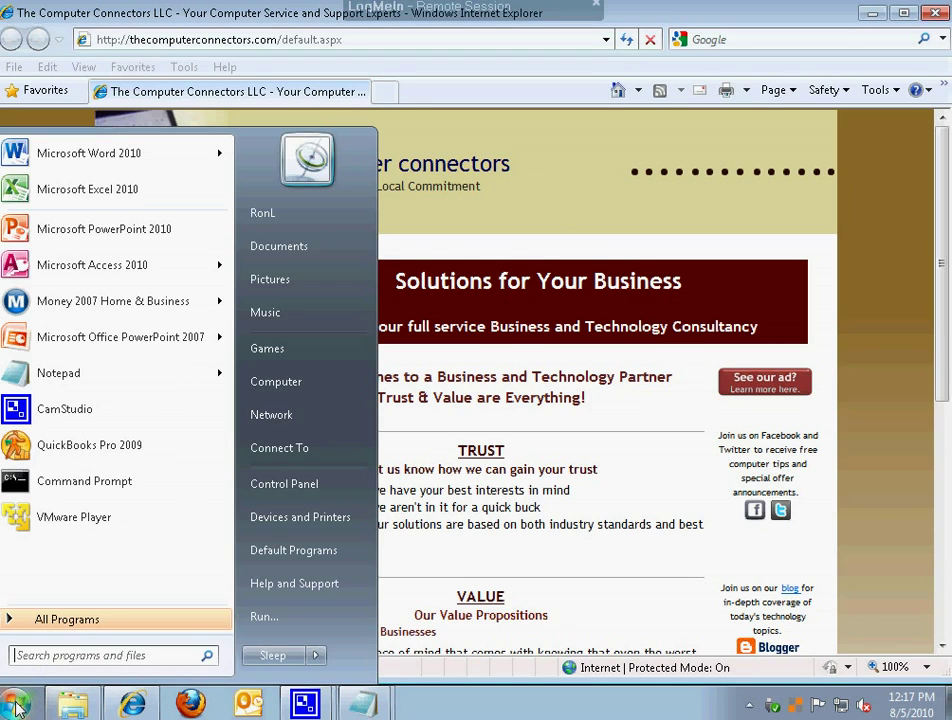
{"action": "left_click", "coordinate": [279, 490]}
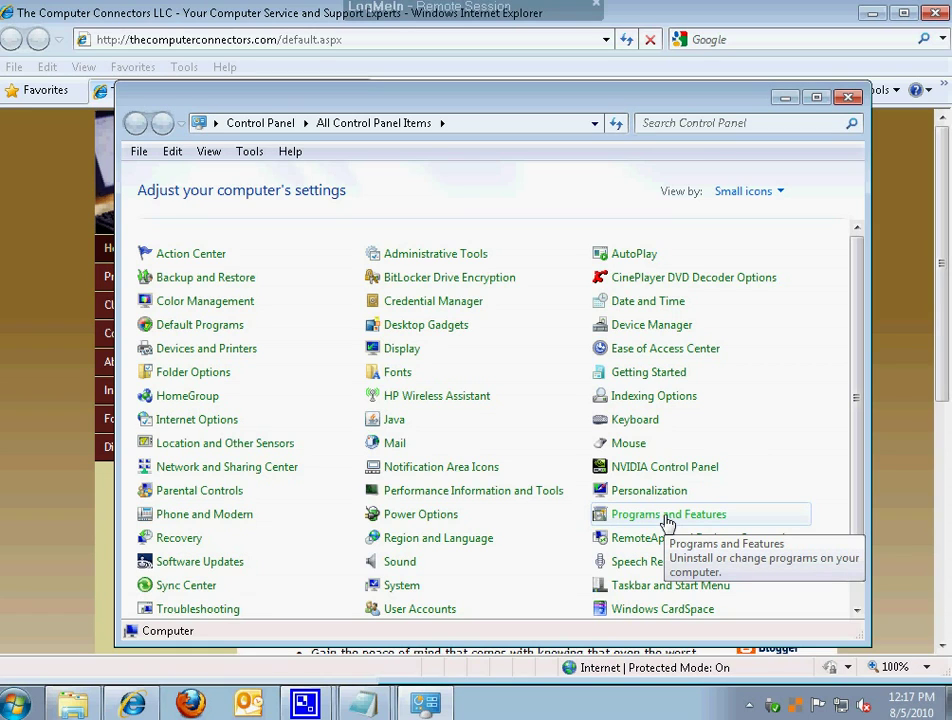
{"action": "left_click", "coordinate": [665, 518]}
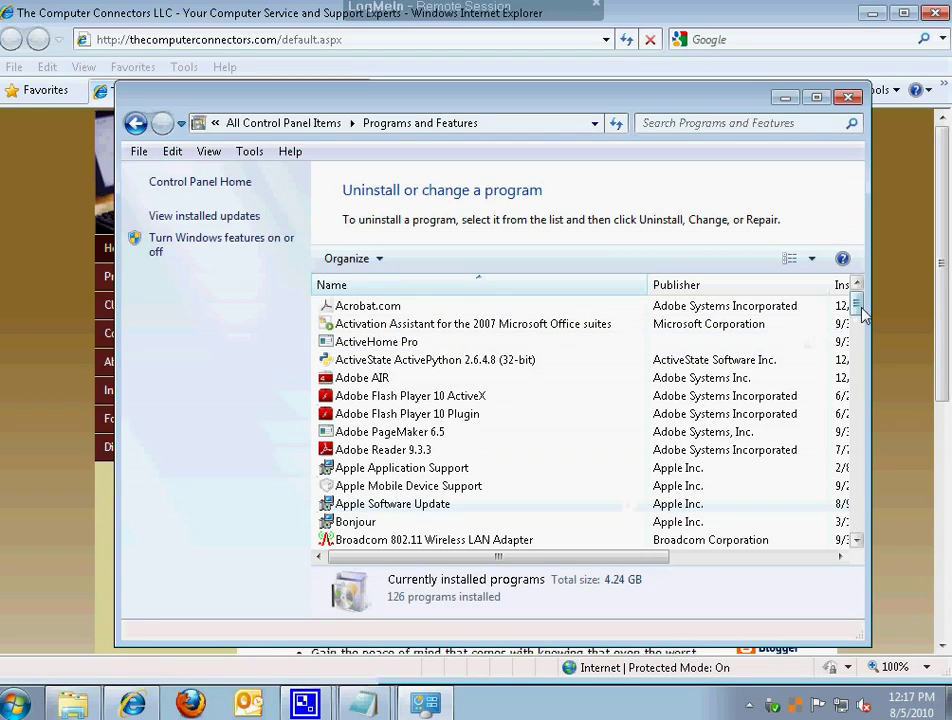
{"action": "mouse_move", "coordinate": [858, 308]}
{"action": "left_mouse_down"}
{"action": "mouse_move", "coordinate": [858, 530]}
{"action": "mouse_move", "coordinate": [856, 300]}
{"action": "left_mouse_up"}
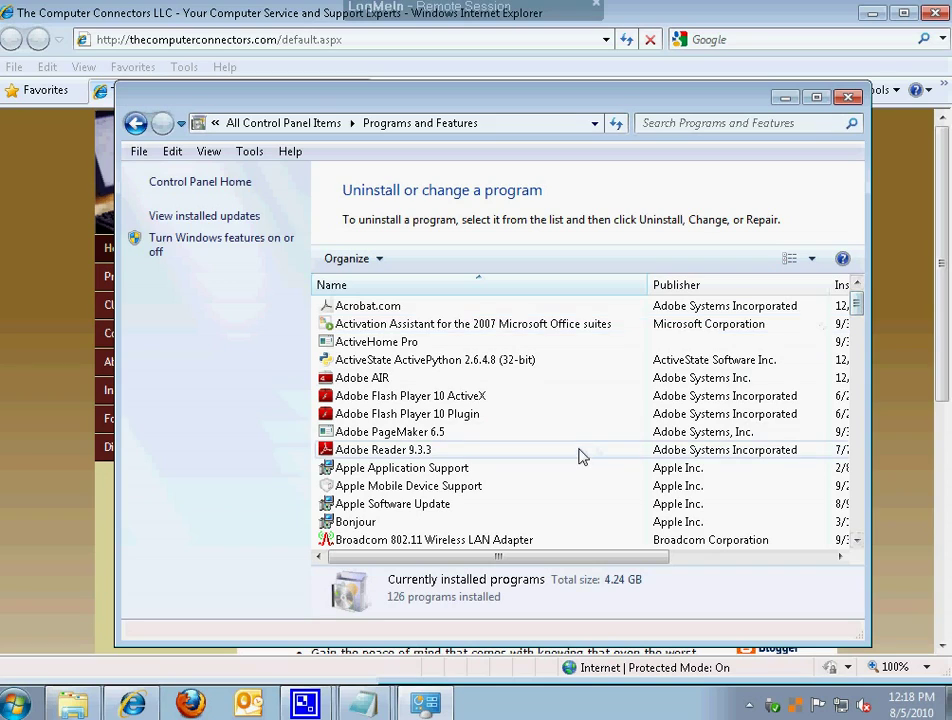
{"action": "mouse_move", "coordinate": [862, 312]}
{"action": "left_mouse_down"}
{"action": "mouse_move", "coordinate": [858, 459]}
{"action": "mouse_move", "coordinate": [848, 309]}
{"action": "left_mouse_up"}
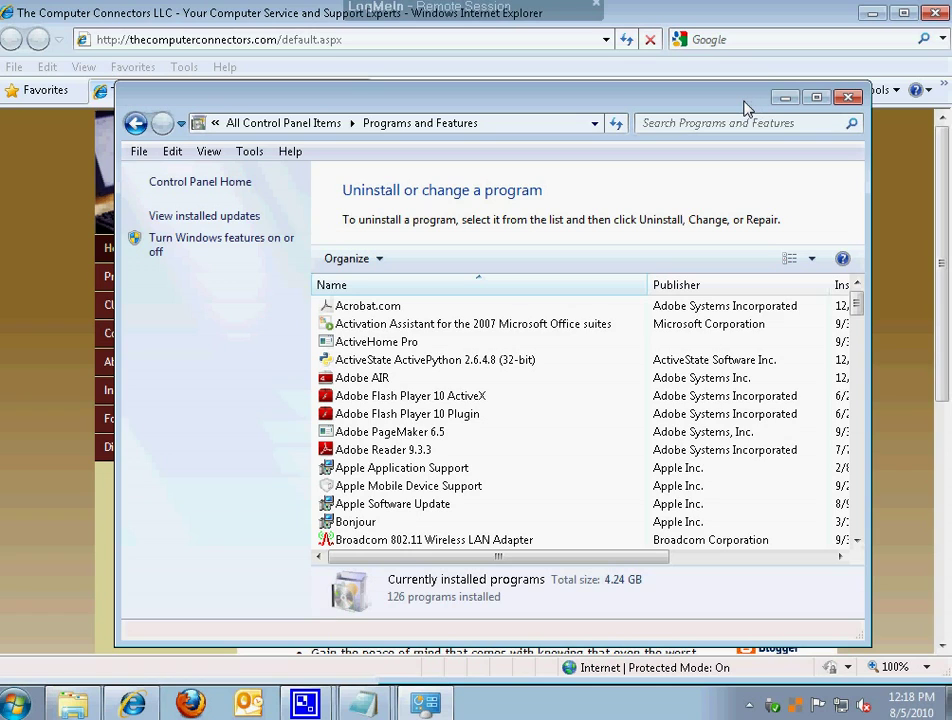
Step: Minimize Programs and Features, view Computer > Properties system details, then minimize that window
{"action": "left_click", "coordinate": [784, 100]}
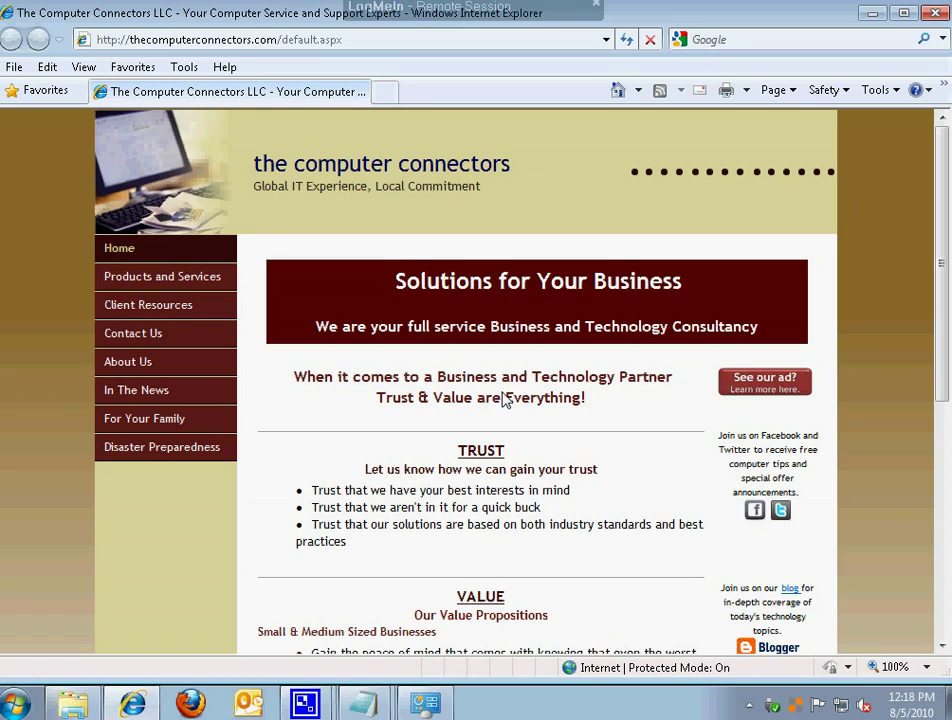
{"action": "left_click", "coordinate": [16, 705]}
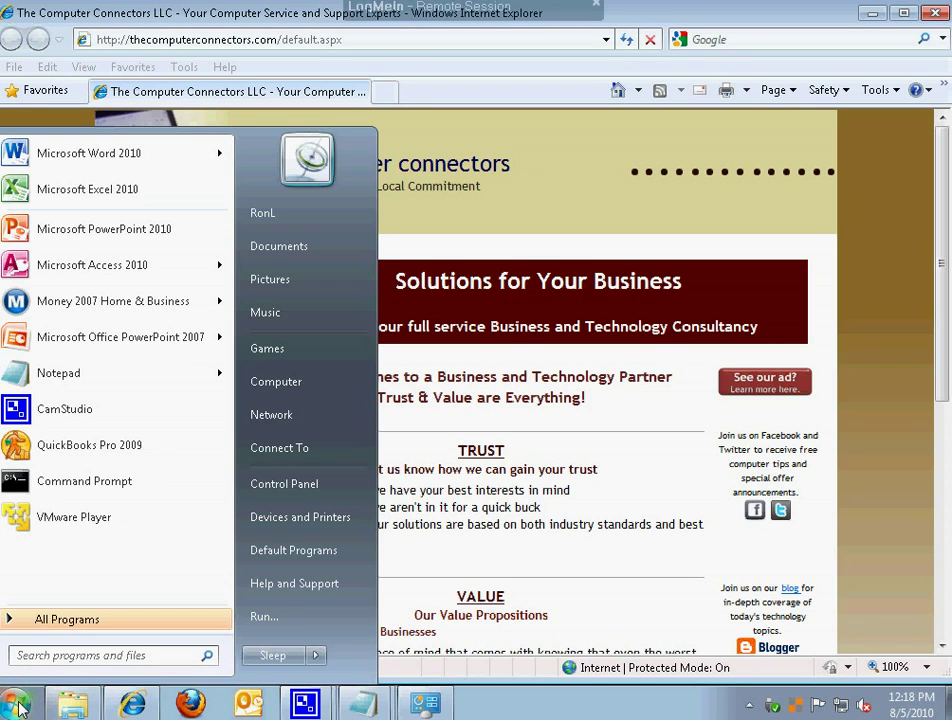
{"action": "right_click", "coordinate": [320, 389]}
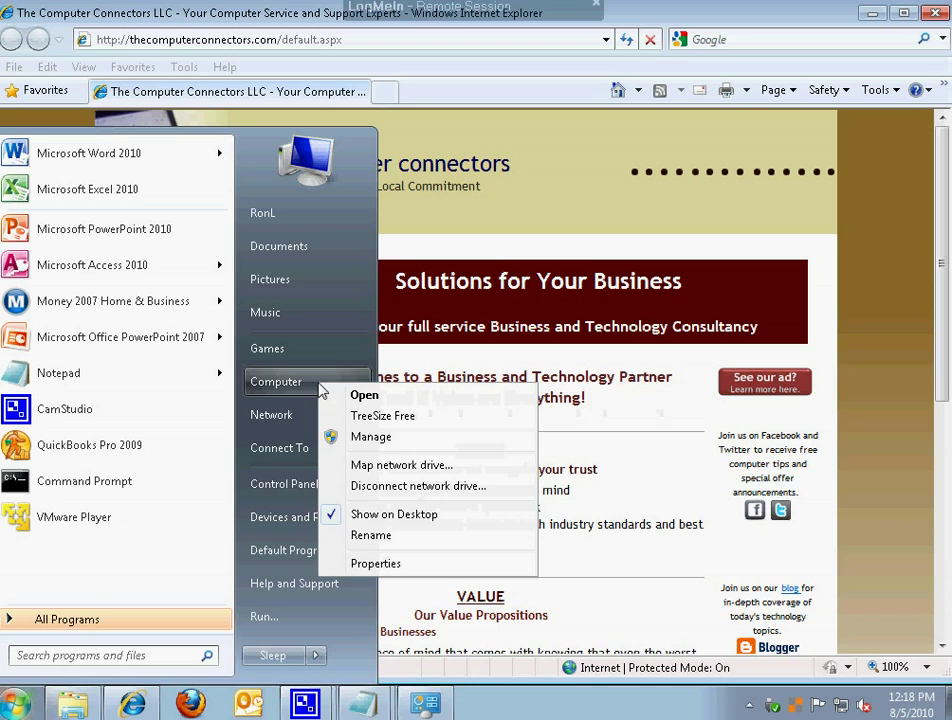
{"action": "left_click", "coordinate": [398, 566]}
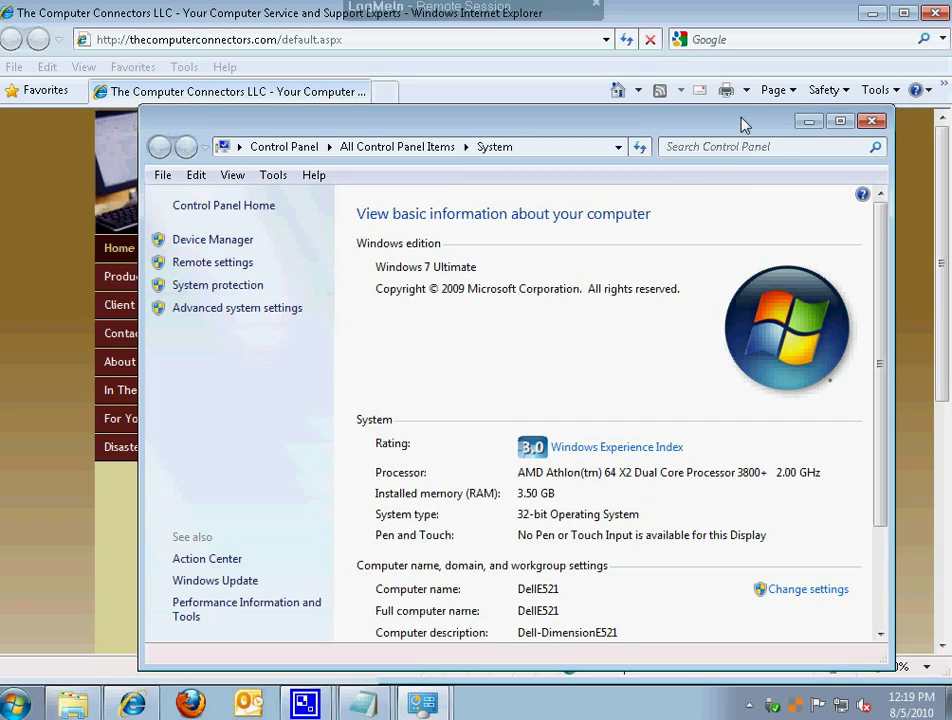
{"action": "left_click", "coordinate": [808, 121]}
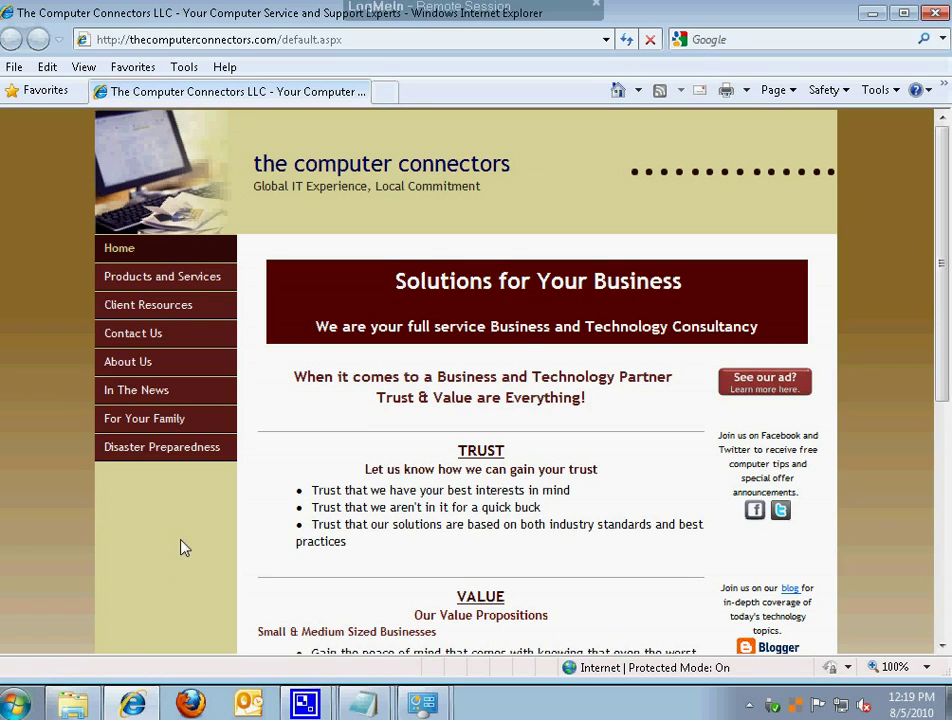
Step: Launch dxdiag.exe from Start menu search to show Windows 7 Ultimate 32-bit, 3584MB RAM, DirectX 11
{"action": "left_click", "coordinate": [15, 712]}
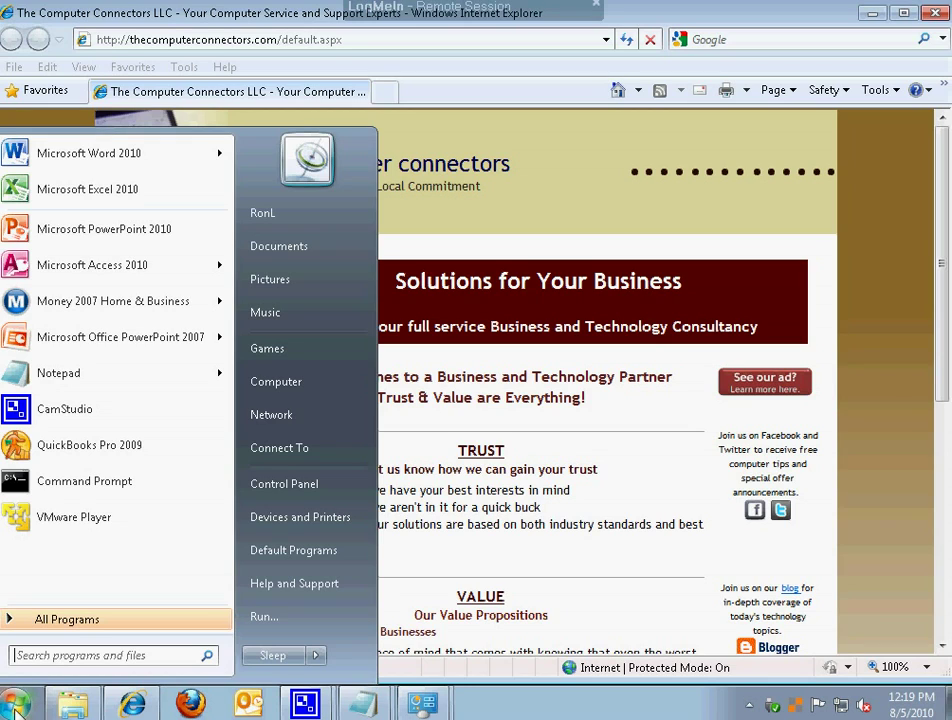
{"action": "type", "text": "dxdi"}
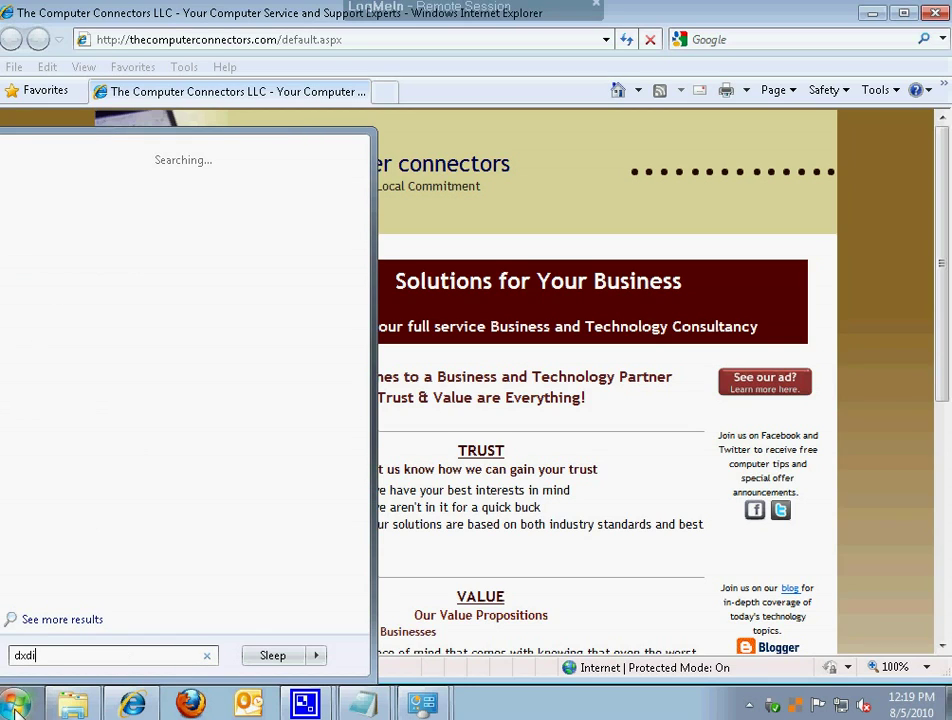
{"action": "type", "text": "ag.e"}
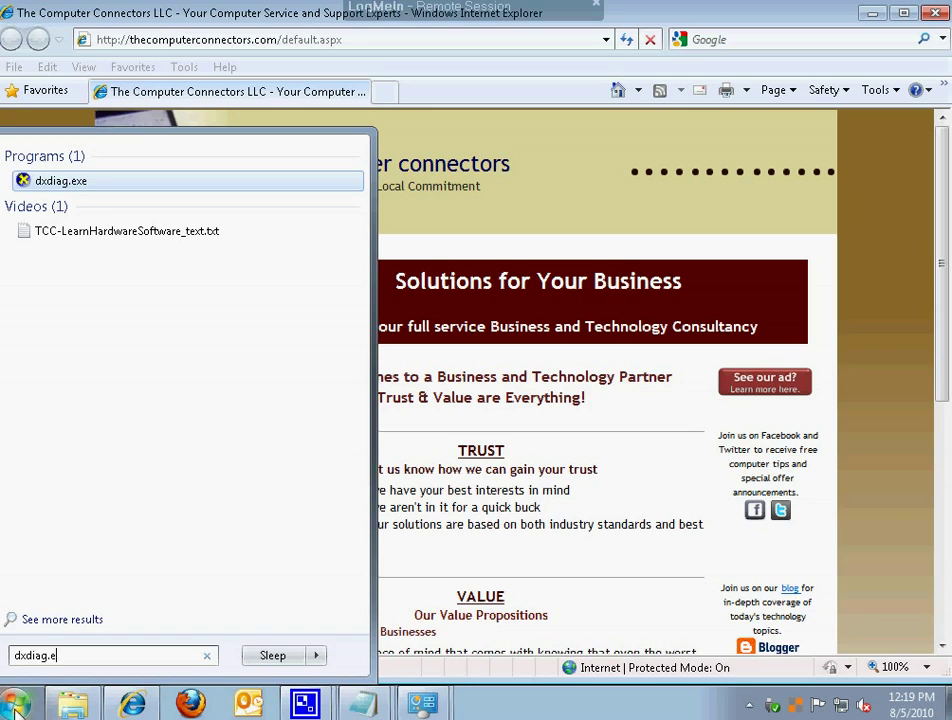
{"action": "type", "text": "xe"}
{"action": "key", "text": "Return"}
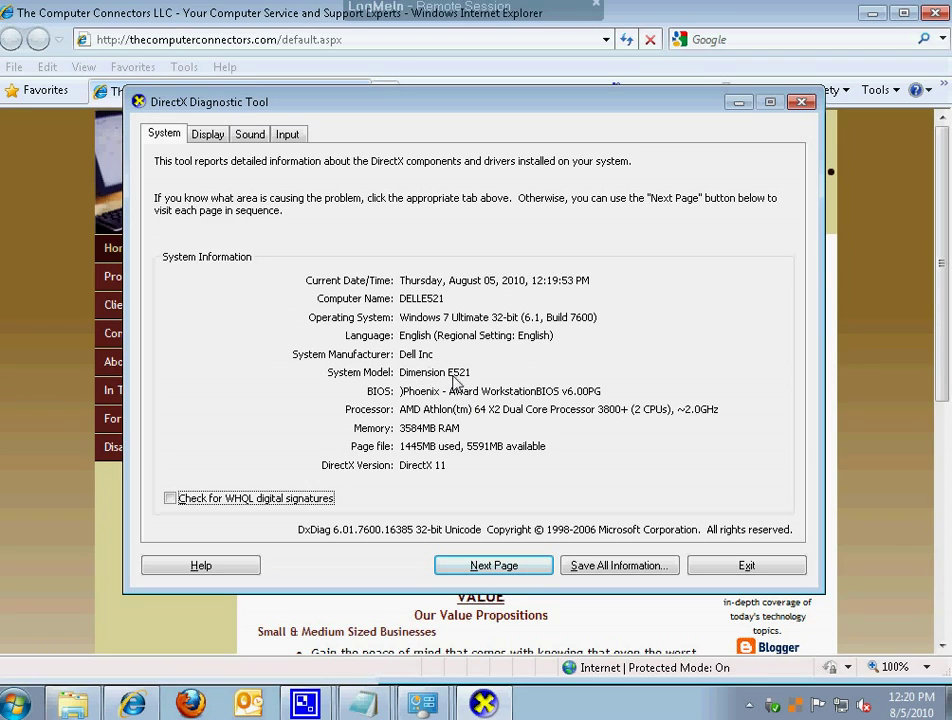
{"action": "left_click", "coordinate": [205, 134]}
{"action": "left_click", "coordinate": [250, 134]}
{"action": "left_click", "coordinate": [280, 136]}
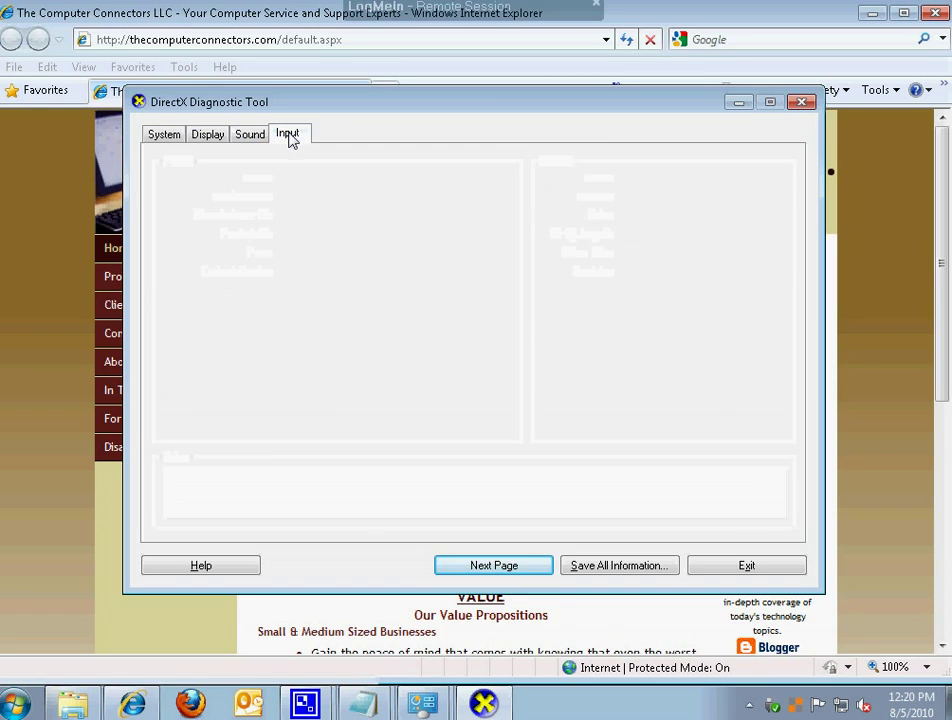
{"action": "left_click", "coordinate": [210, 138]}
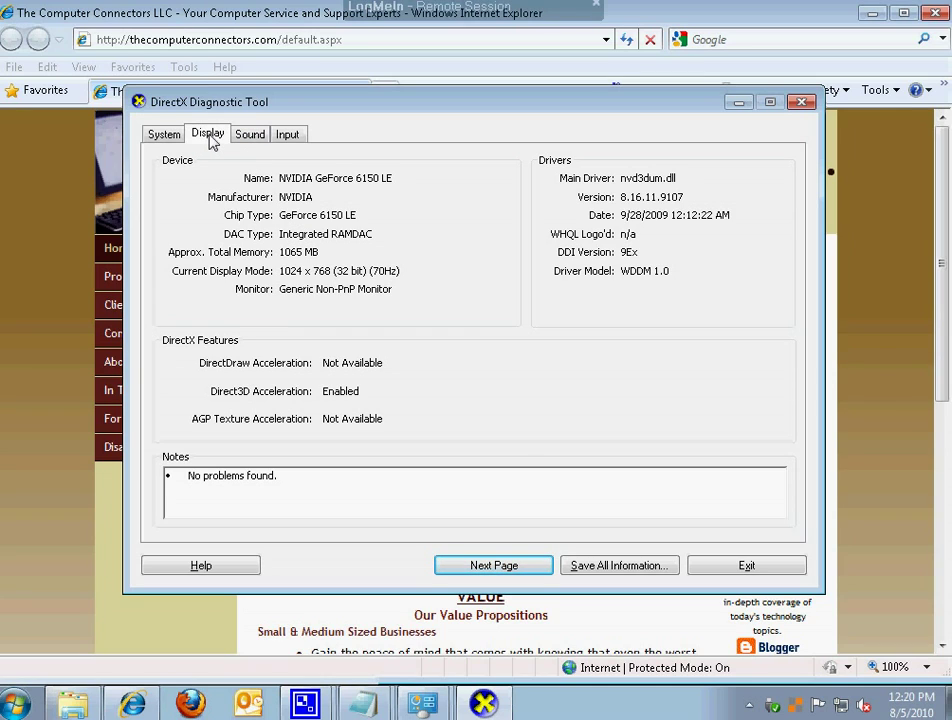
{"action": "left_click", "coordinate": [245, 134]}
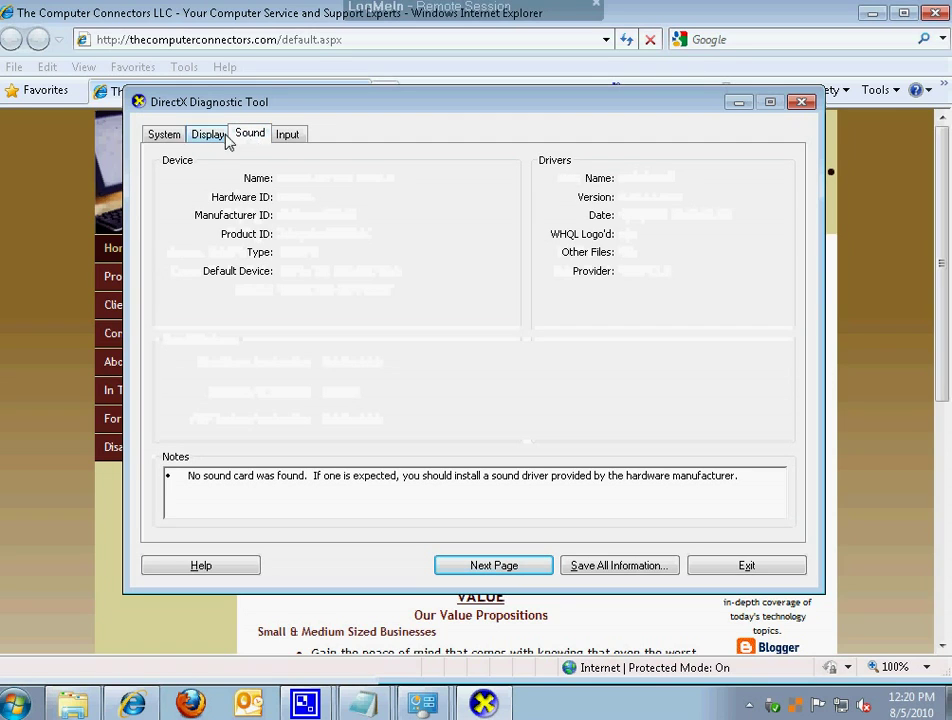
{"action": "left_click", "coordinate": [163, 135]}
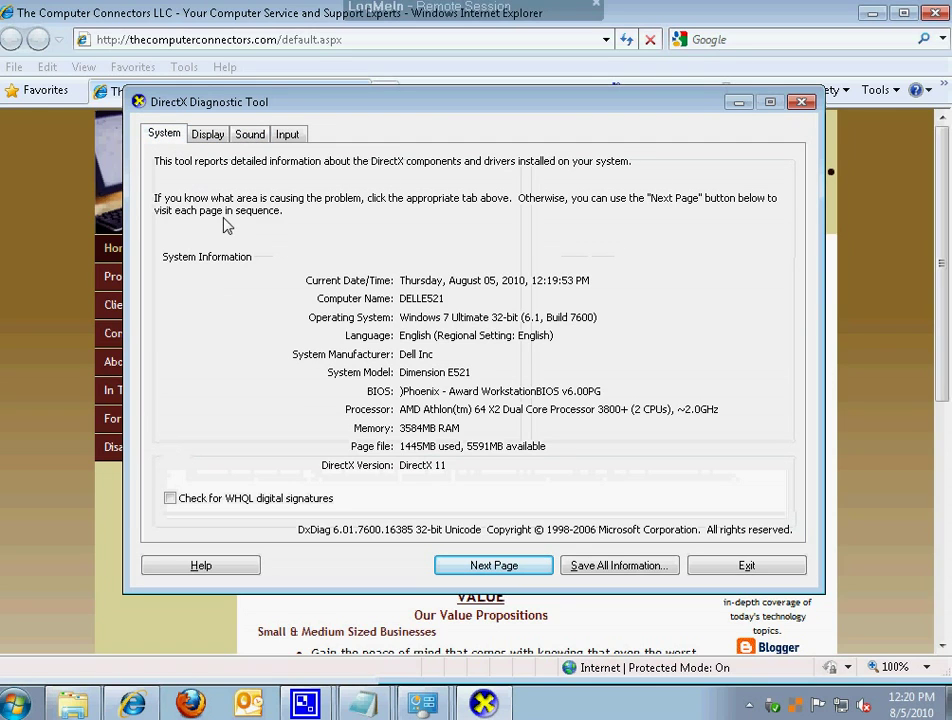
{"action": "left_click", "coordinate": [636, 567]}
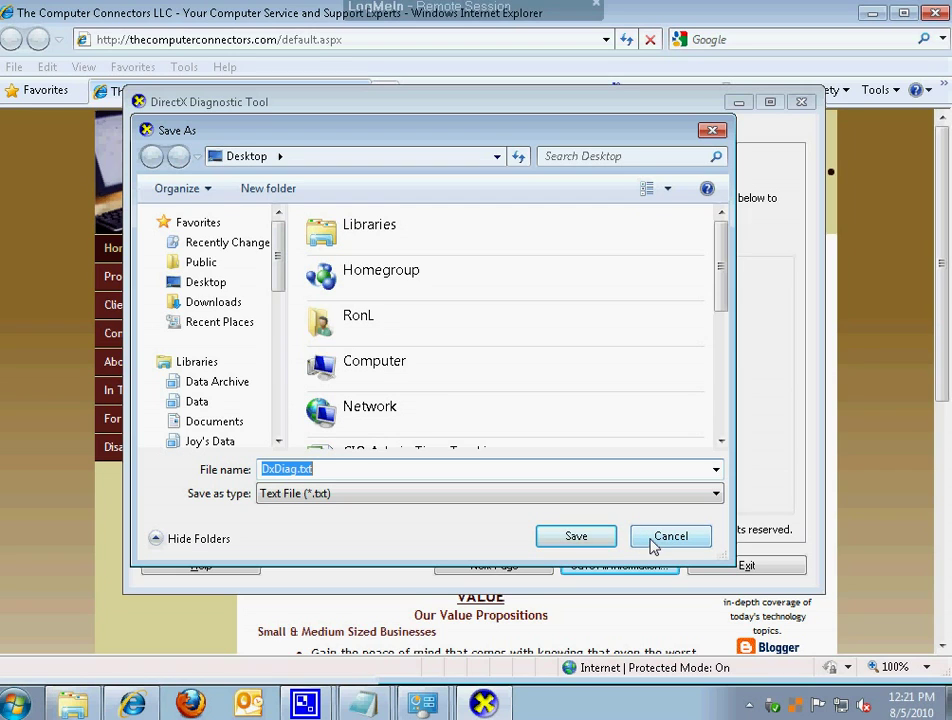
{"action": "left_click", "coordinate": [691, 546]}
Step: Bring the DxDiag.txt report forward in Notepad and select its System Information section
{"action": "mouse_move", "coordinate": [440, 697]}
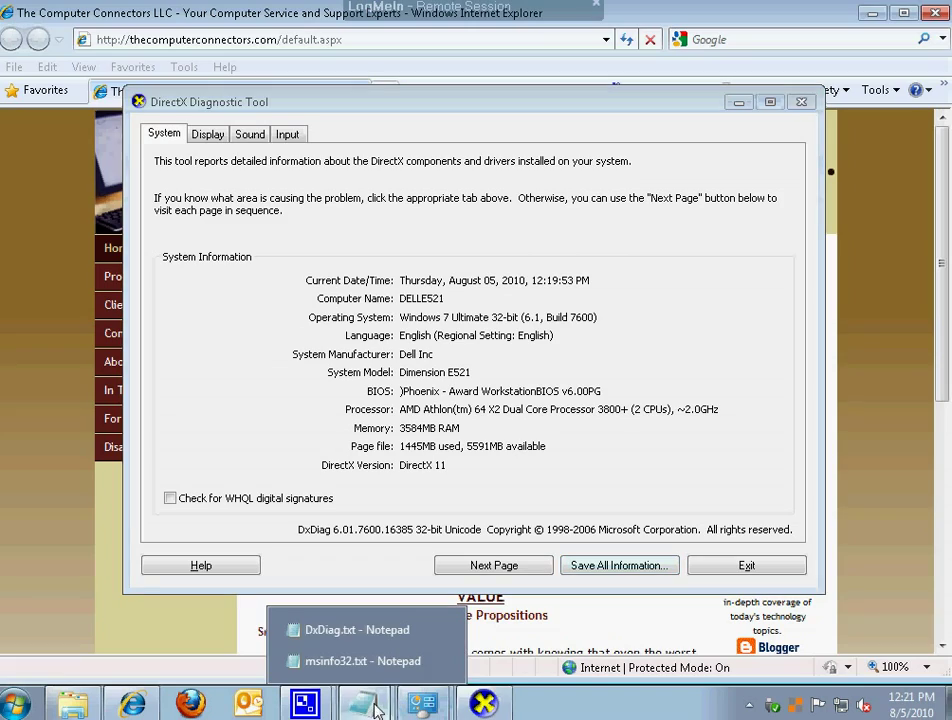
{"action": "left_click", "coordinate": [355, 510]}
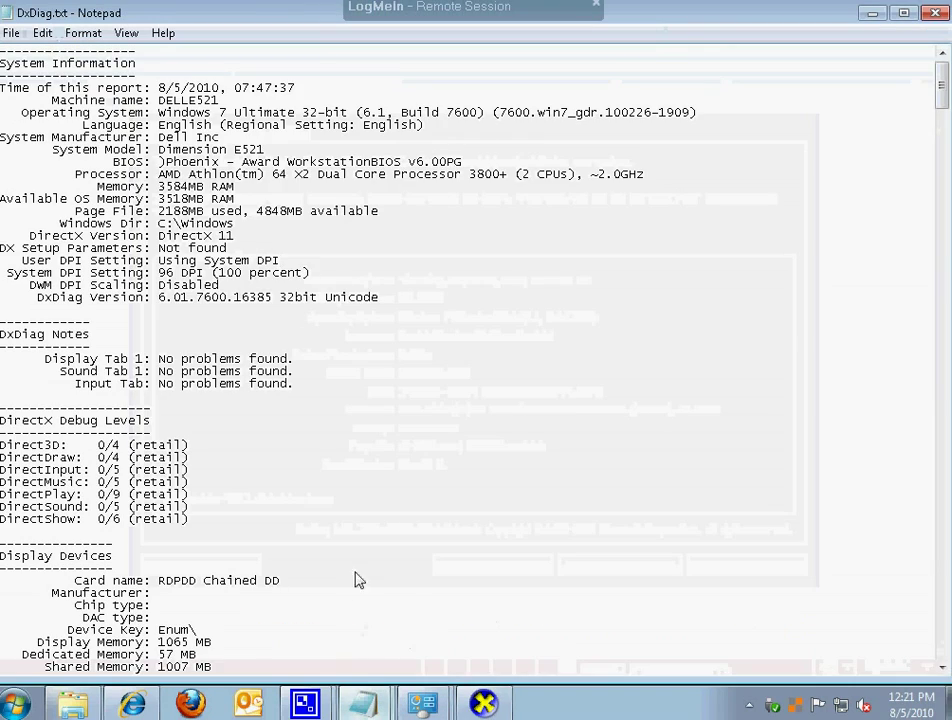
{"action": "left_click_drag", "start_coordinate": [947, 97], "coordinate": [928, 75]}
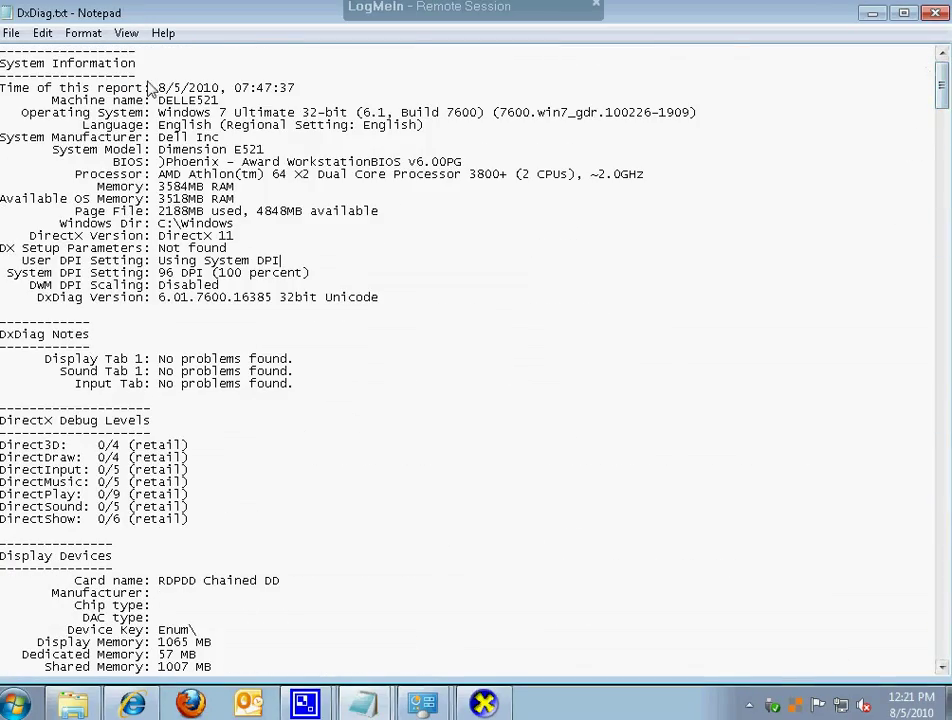
{"action": "left_click_drag", "start_coordinate": [4, 66], "coordinate": [420, 237]}
{"action": "left_click", "coordinate": [420, 230]}
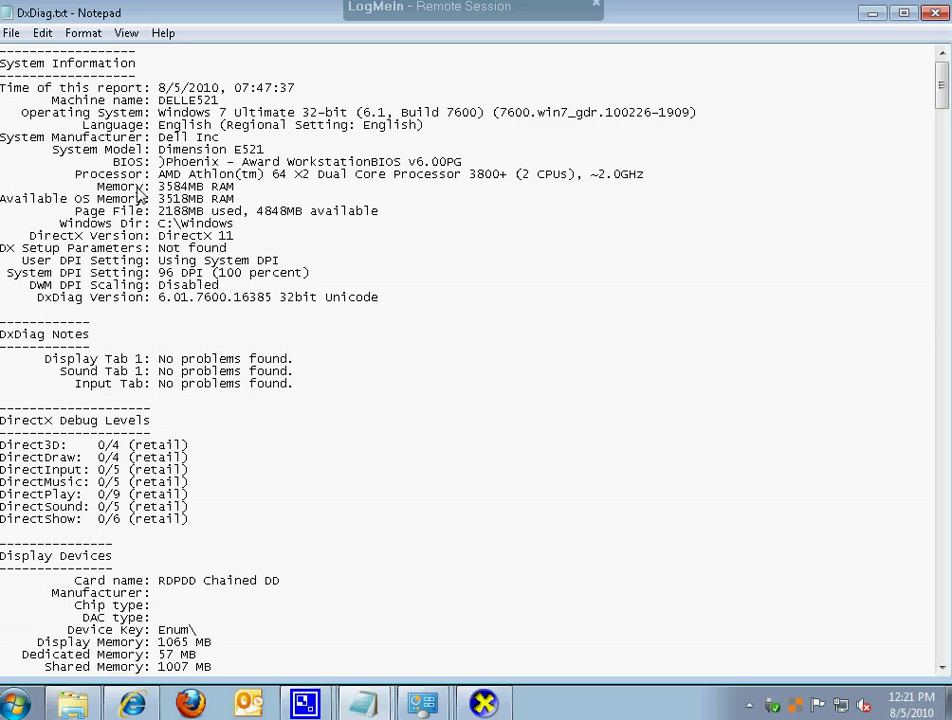
{"action": "left_click_drag", "start_coordinate": [395, 304], "coordinate": [1, 45]}
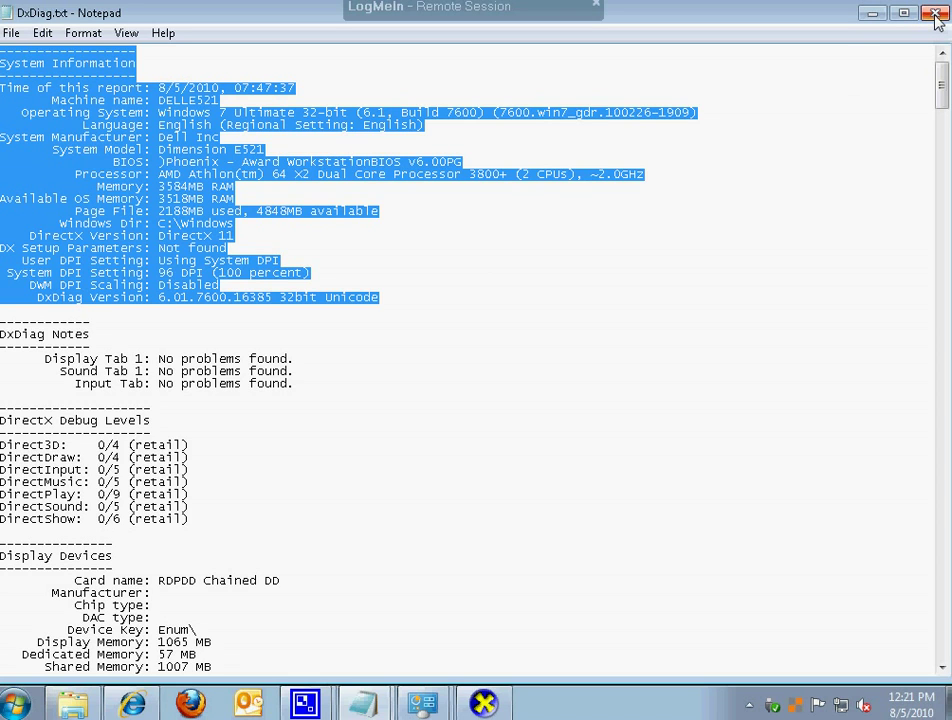
Step: Minimize Notepad and DxDiag, then launch msinfo32.exe from the Start menu search
{"action": "left_click", "coordinate": [872, 14]}
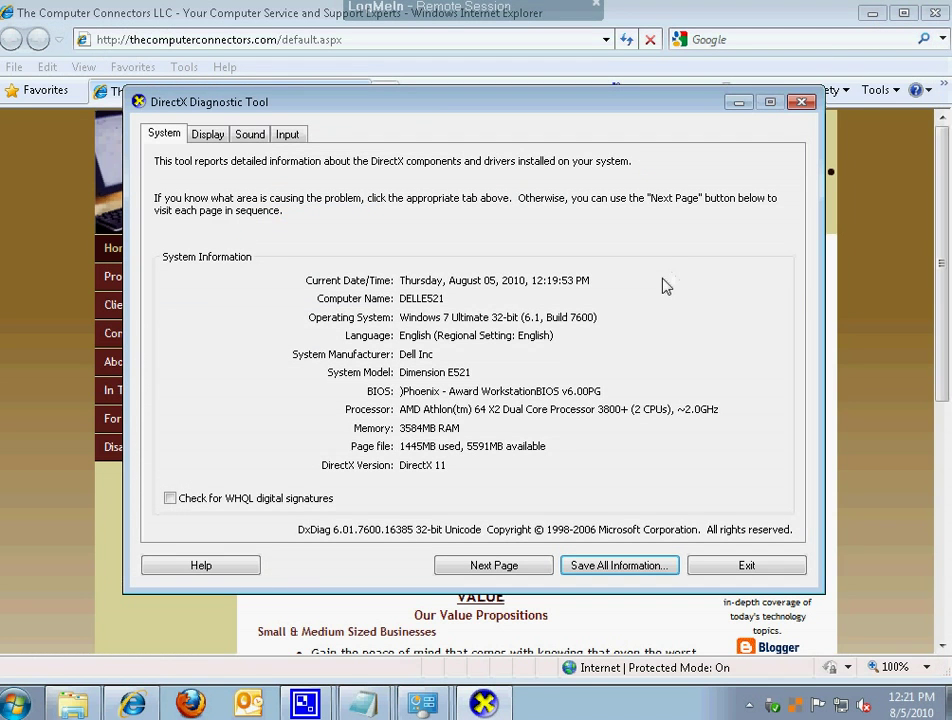
{"action": "left_click", "coordinate": [738, 103]}
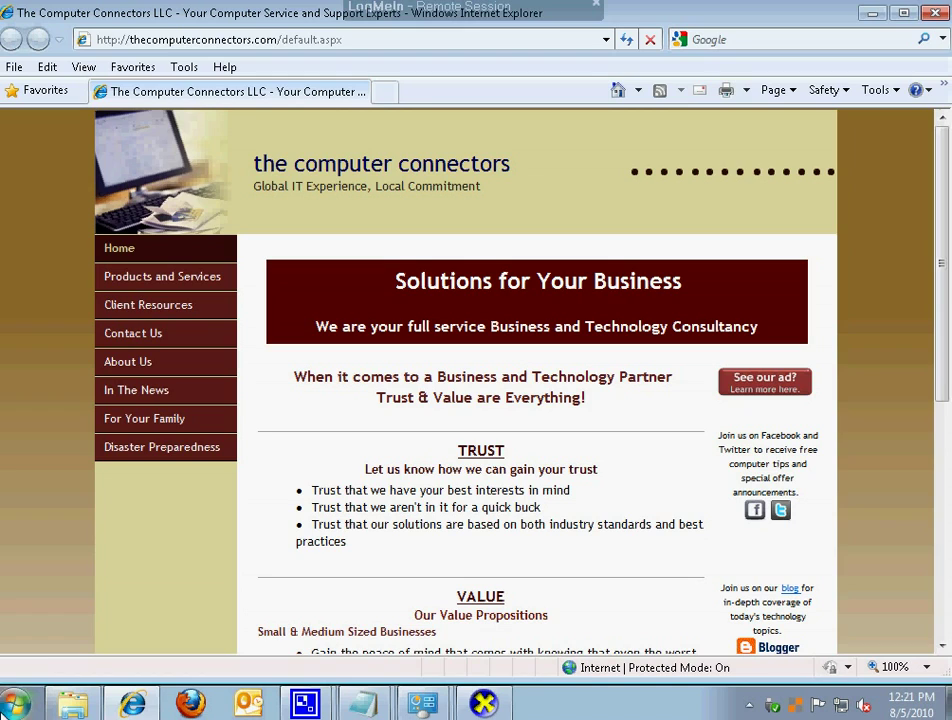
{"action": "left_click", "coordinate": [12, 710]}
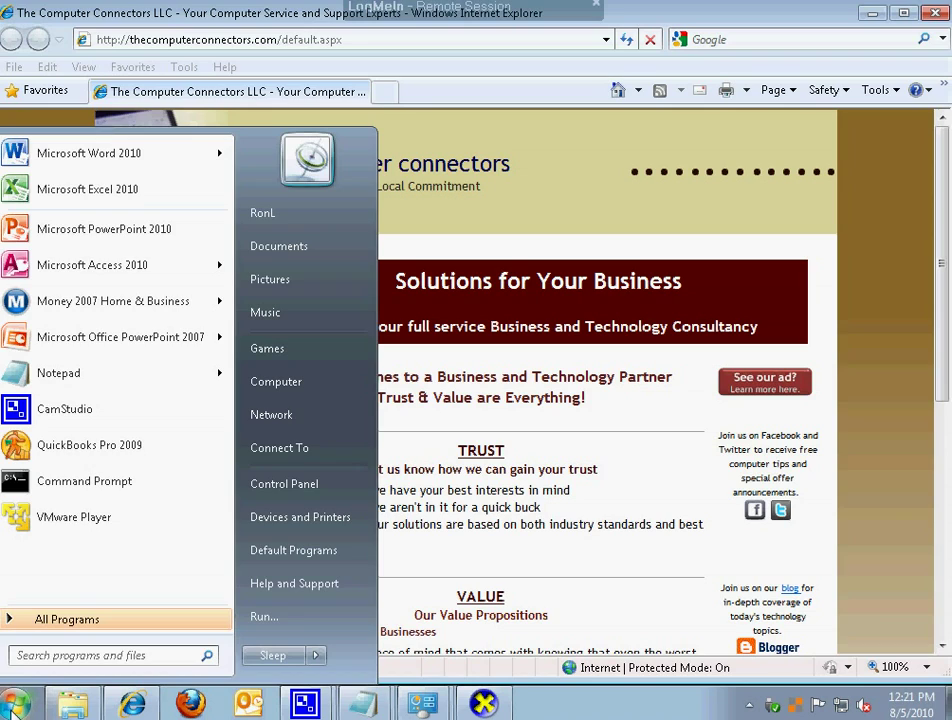
{"action": "type", "text": "msi"}
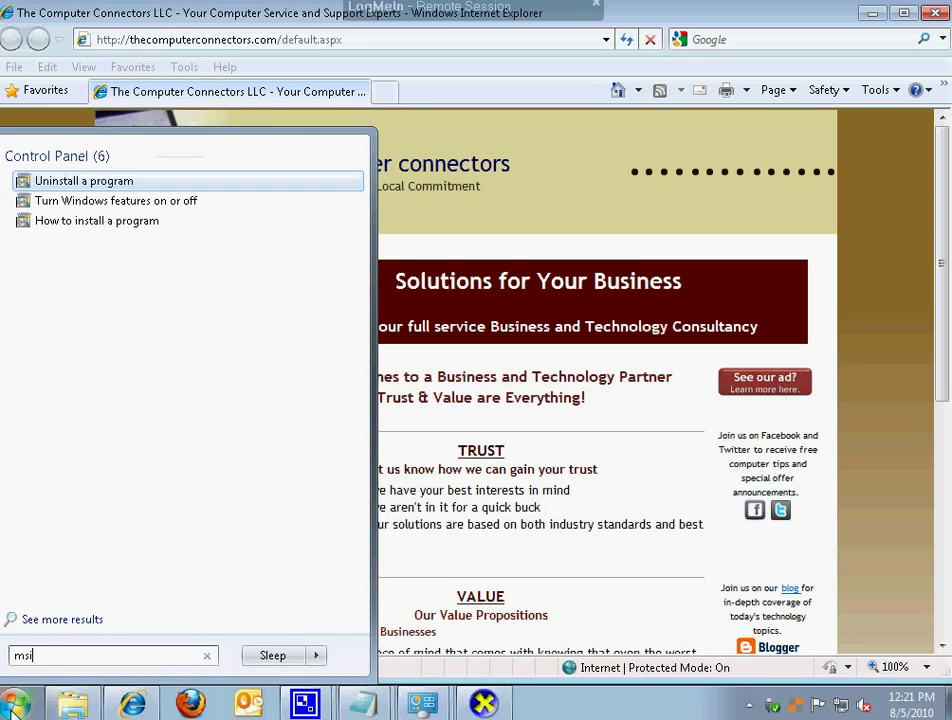
{"action": "type", "text": "nfo3"}
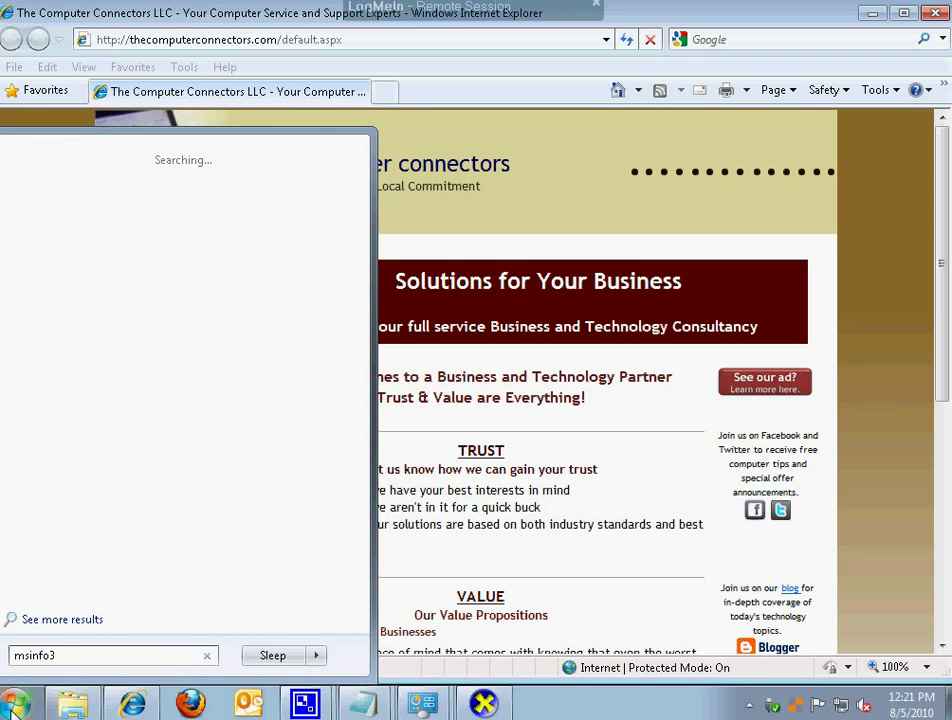
{"action": "type", "text": "2.exe"}
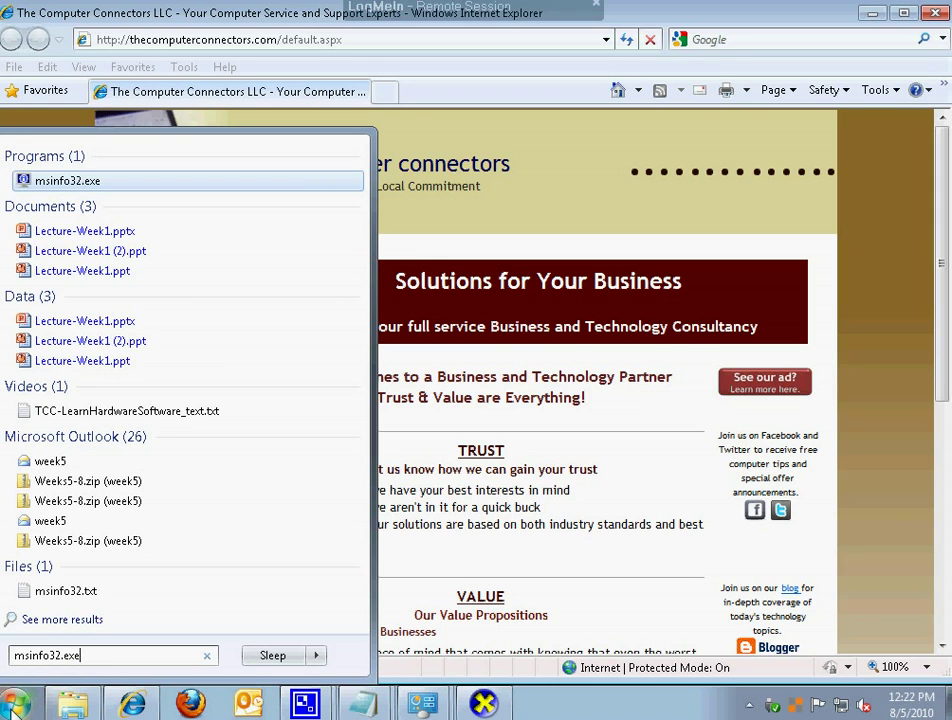
{"action": "key", "text": "Return"}
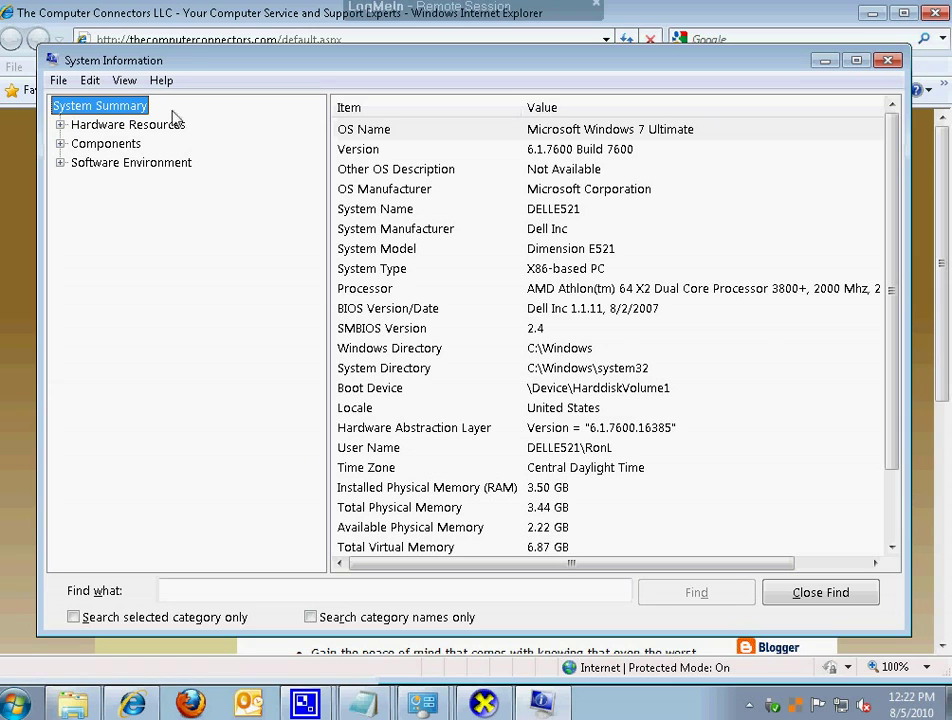
{"action": "left_click_drag", "start_coordinate": [893, 437], "coordinate": [886, 395]}
{"action": "scroll", "coordinate": [895, 463], "scroll_direction": "down", "scroll_amount": 2}
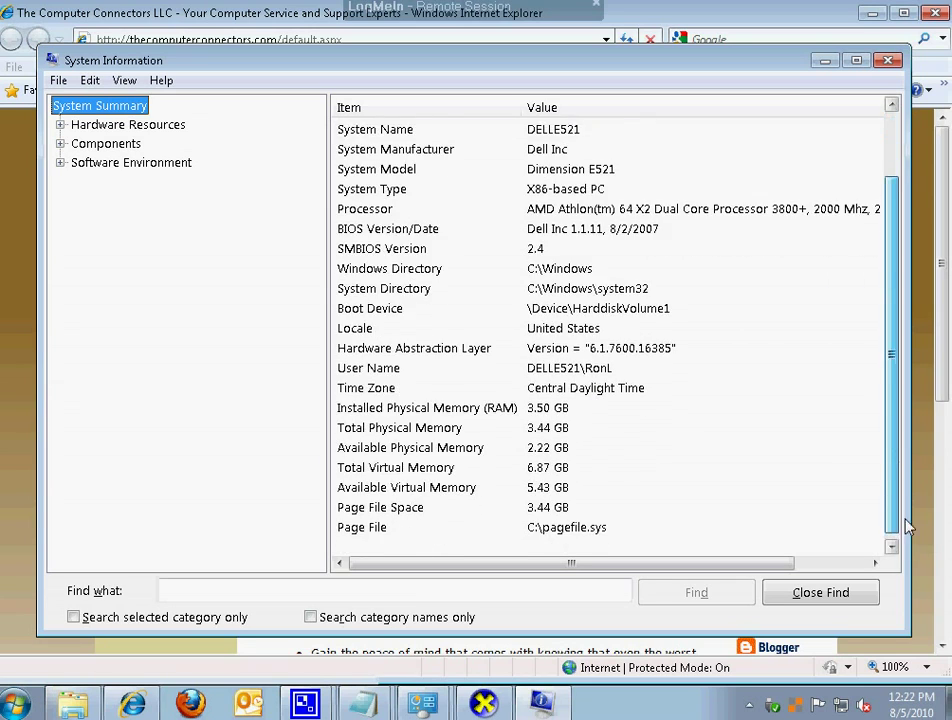
{"action": "scroll", "coordinate": [885, 400], "scroll_direction": "up", "scroll_amount": 2}
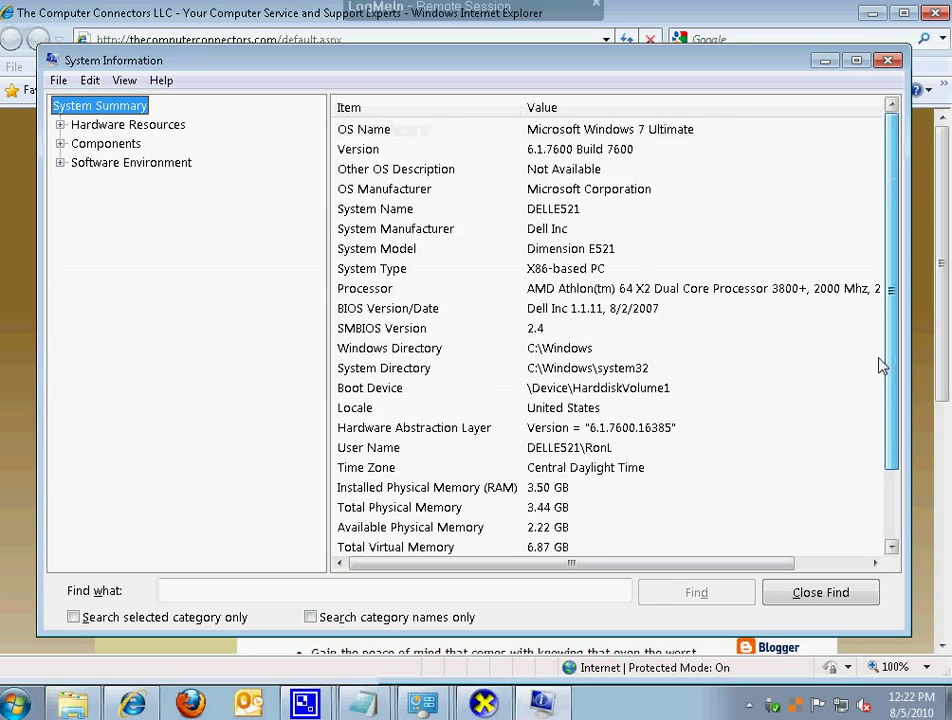
{"action": "left_click", "coordinate": [60, 125]}
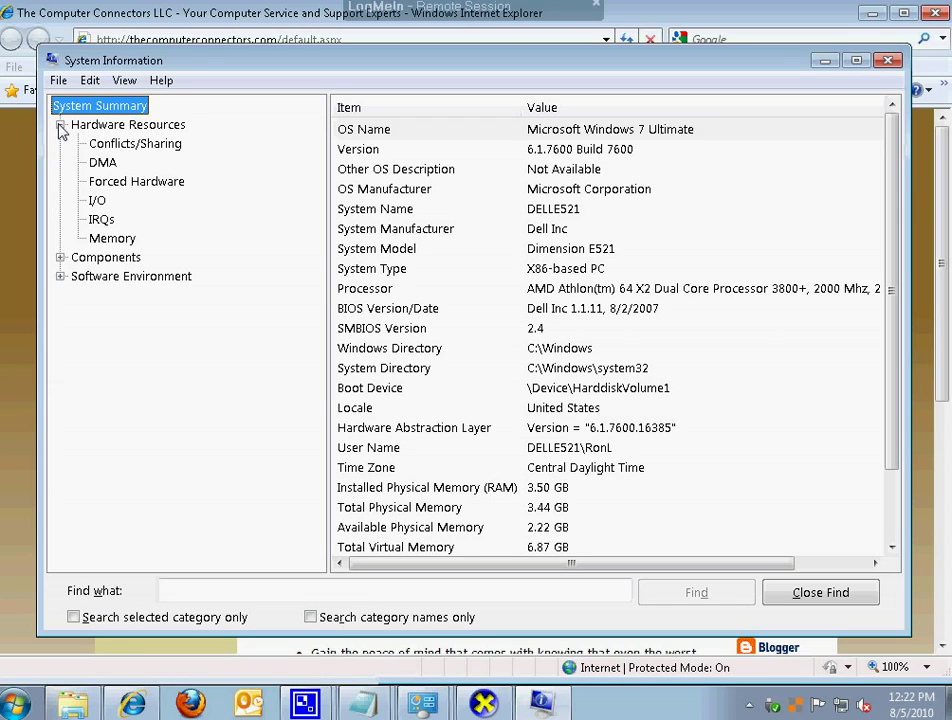
{"action": "left_click", "coordinate": [60, 257]}
{"action": "left_click", "coordinate": [59, 524]}
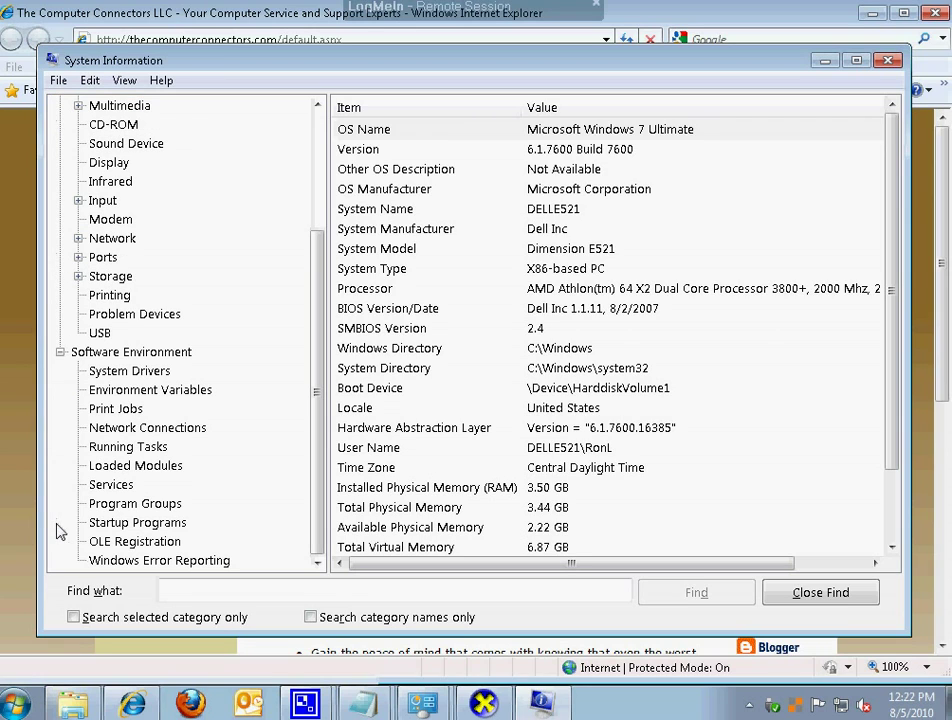
{"action": "left_click", "coordinate": [60, 352]}
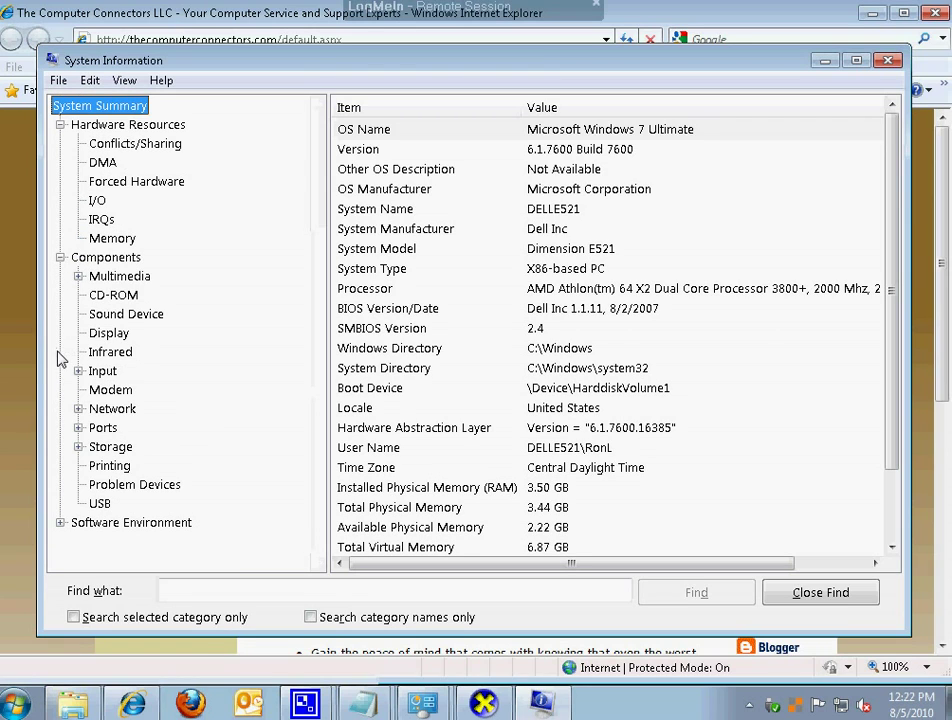
{"action": "left_click", "coordinate": [60, 125]}
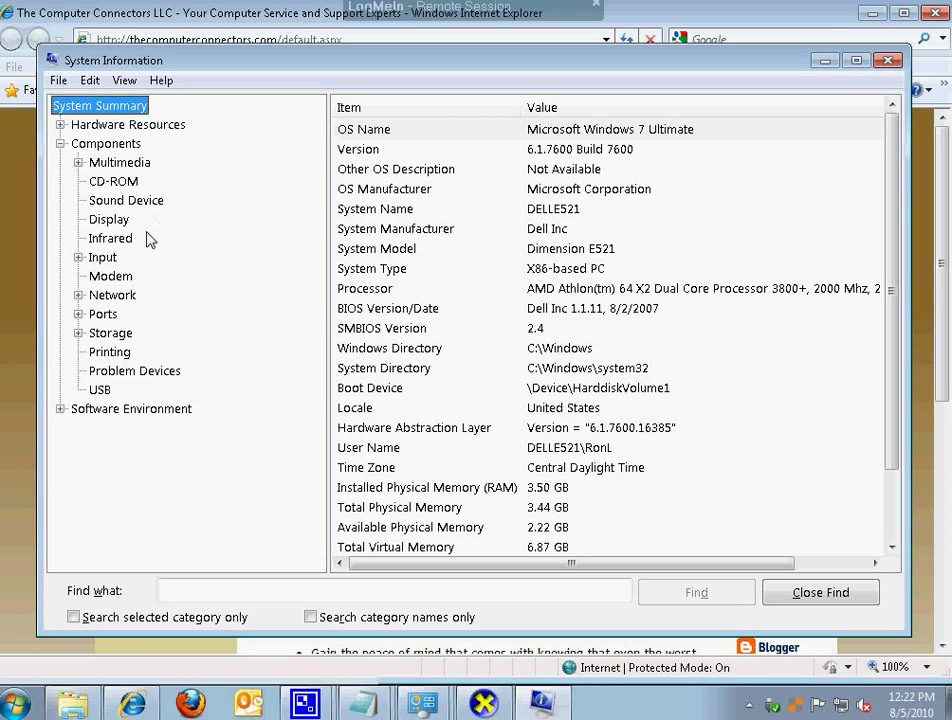
{"action": "left_click", "coordinate": [109, 220]}
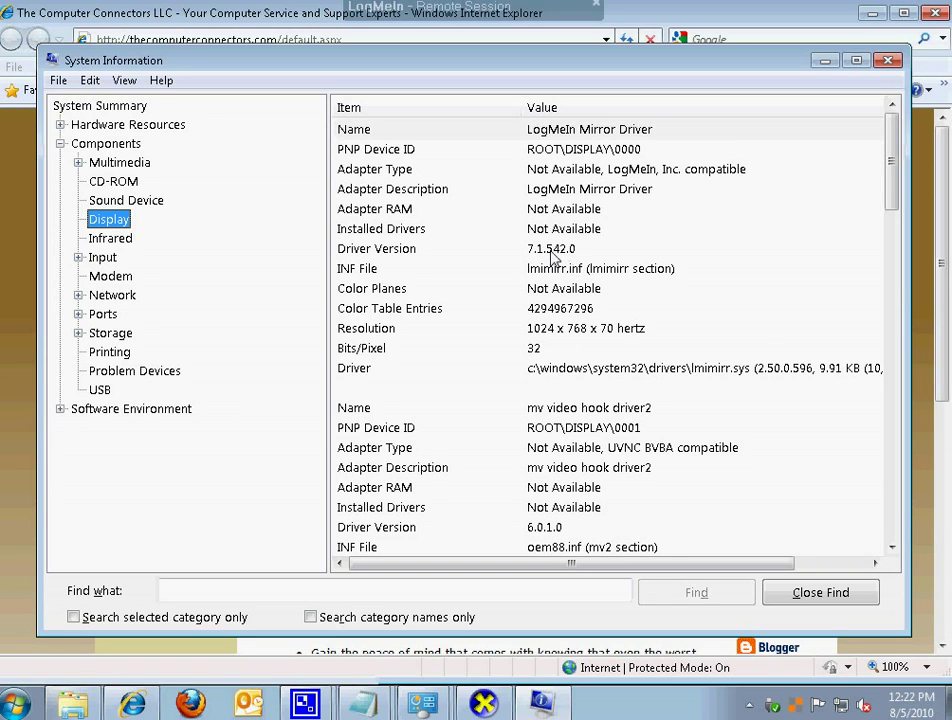
{"action": "left_click", "coordinate": [127, 201]}
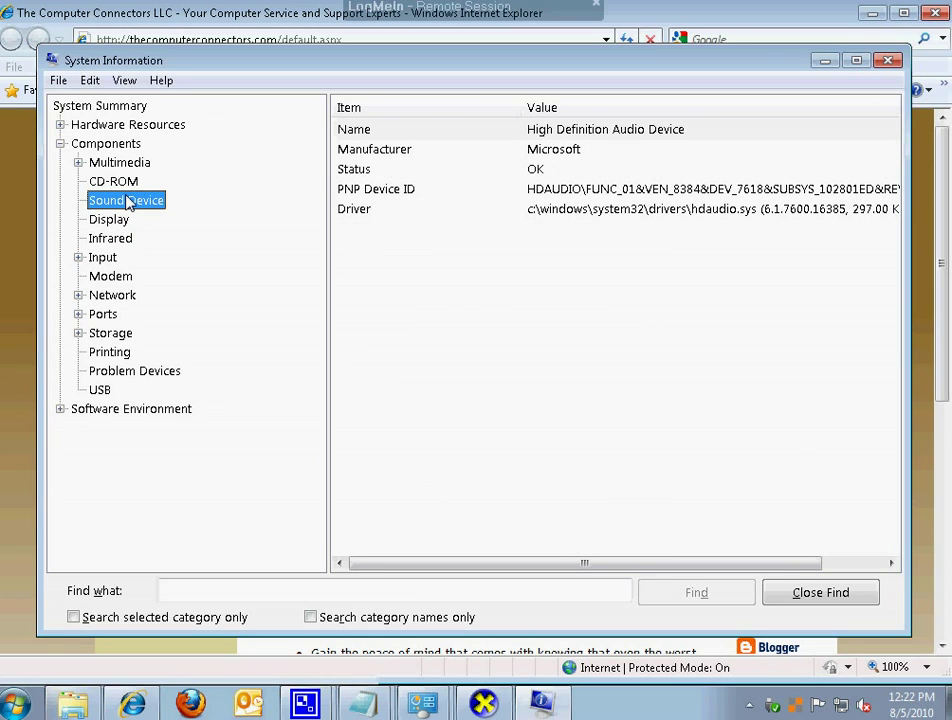
{"action": "left_click", "coordinate": [60, 143]}
{"action": "left_click", "coordinate": [108, 107]}
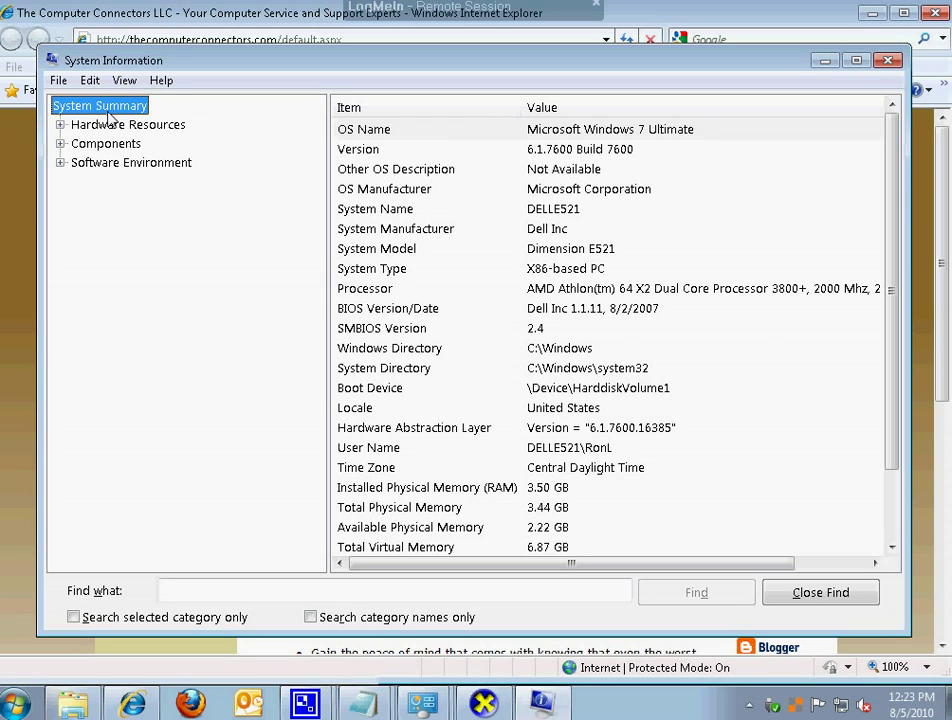
Step: Start a File > Export of the System Information report, then cancel it
{"action": "left_click", "coordinate": [60, 84]}
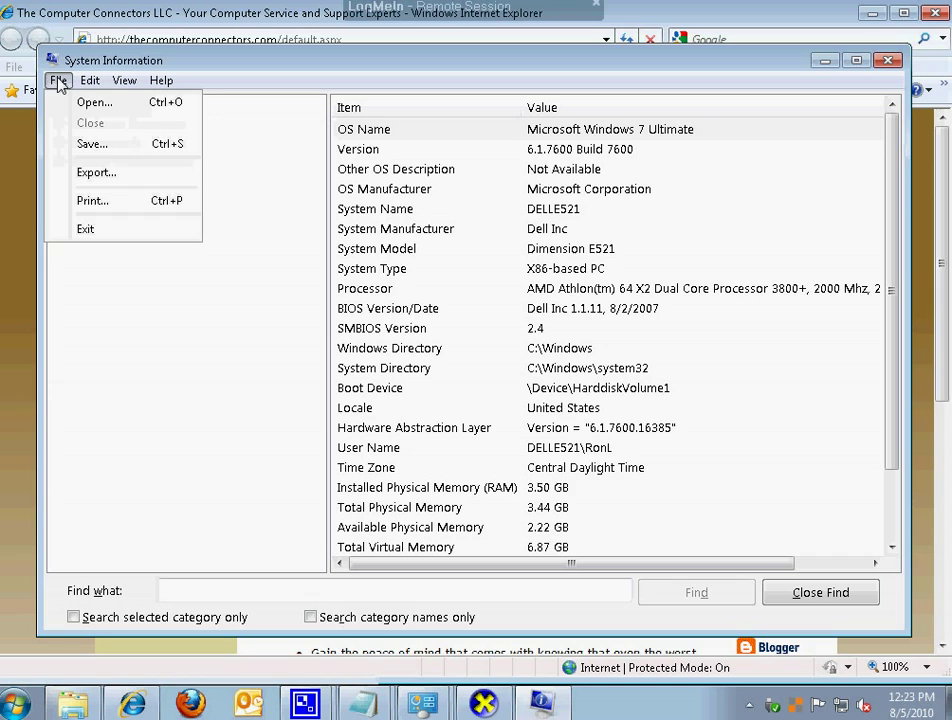
{"action": "left_click", "coordinate": [107, 176]}
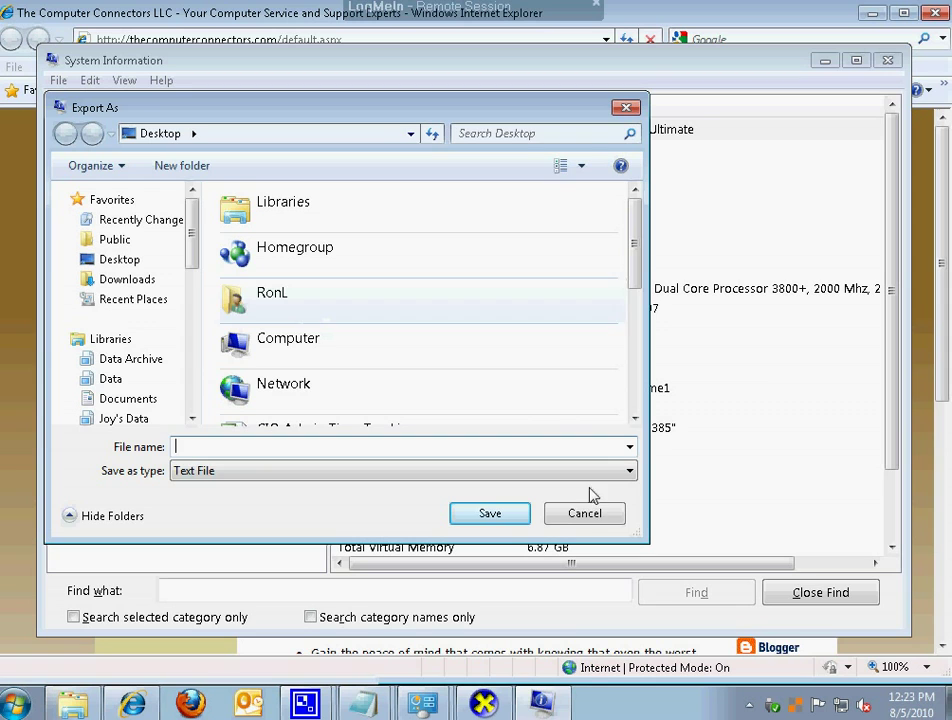
{"action": "left_click", "coordinate": [588, 516]}
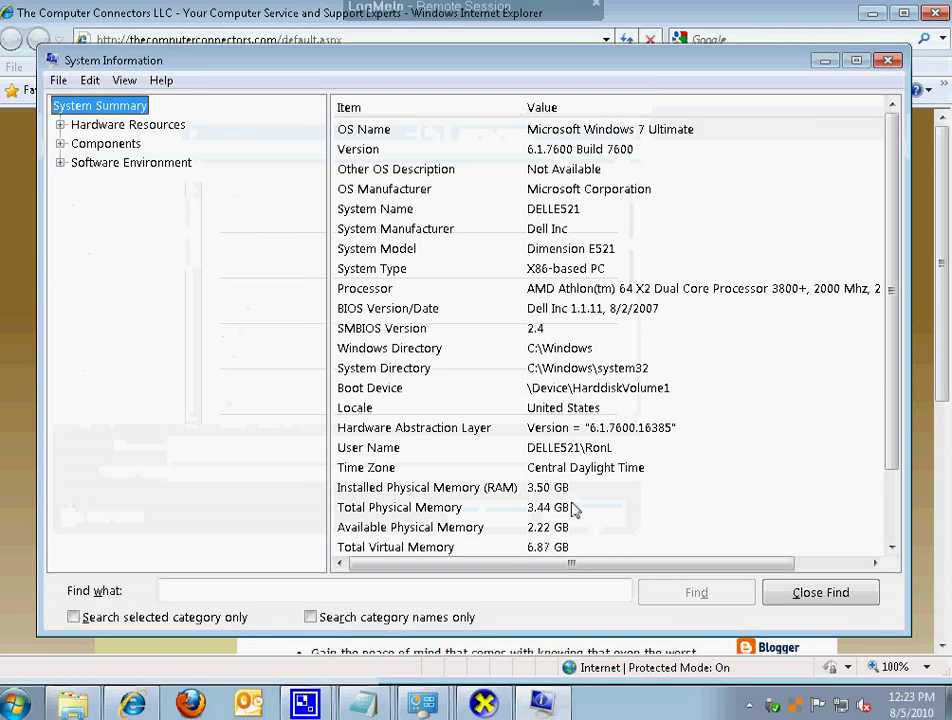
Step: Bring the saved msinfo32.txt report forward in Notepad and select its system summary text
{"action": "mouse_move", "coordinate": [373, 712]}
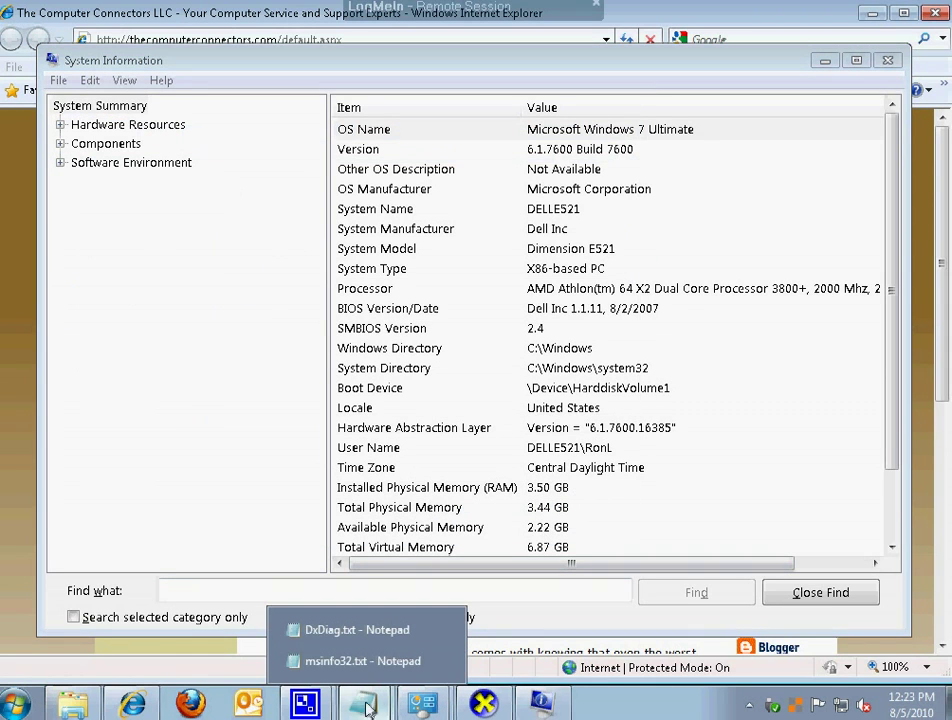
{"action": "left_click", "coordinate": [318, 666]}
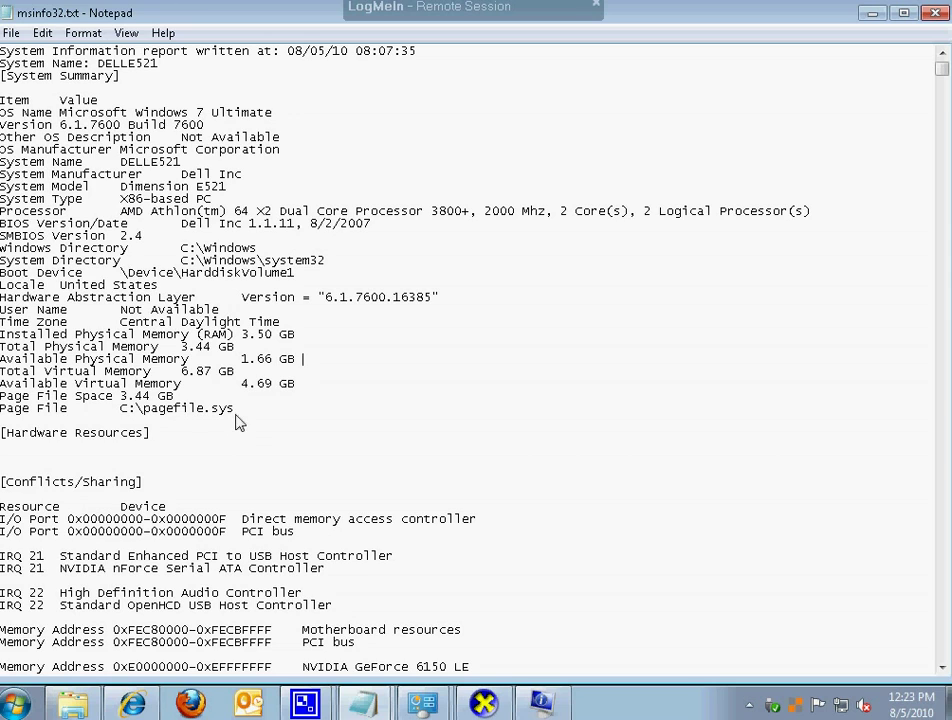
{"action": "left_click_drag", "start_coordinate": [251, 422], "coordinate": [10, 48]}
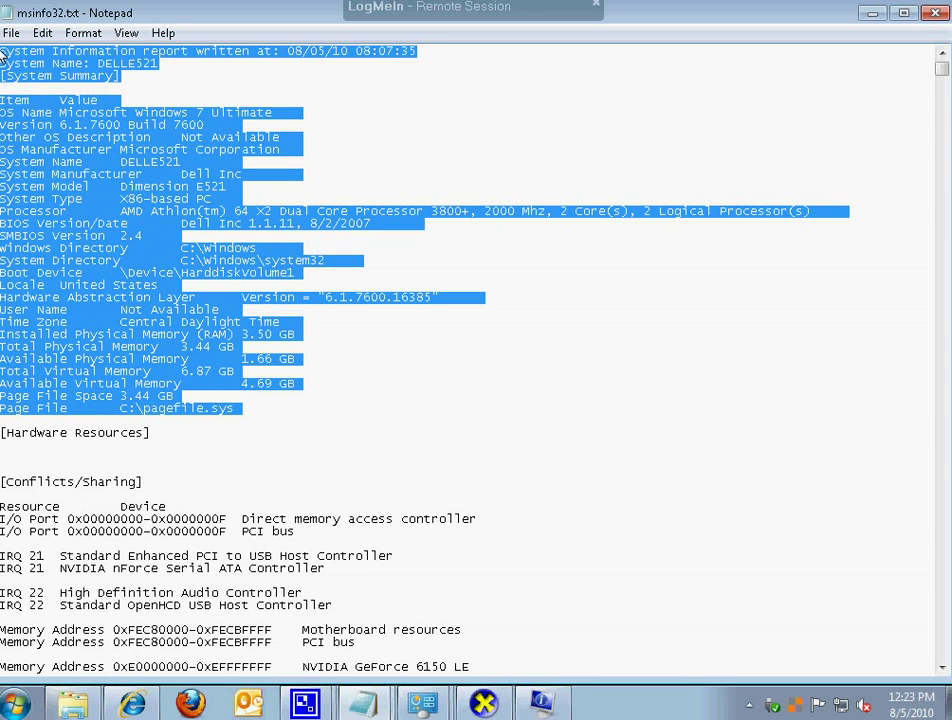
{"action": "left_click", "coordinate": [409, 389]}
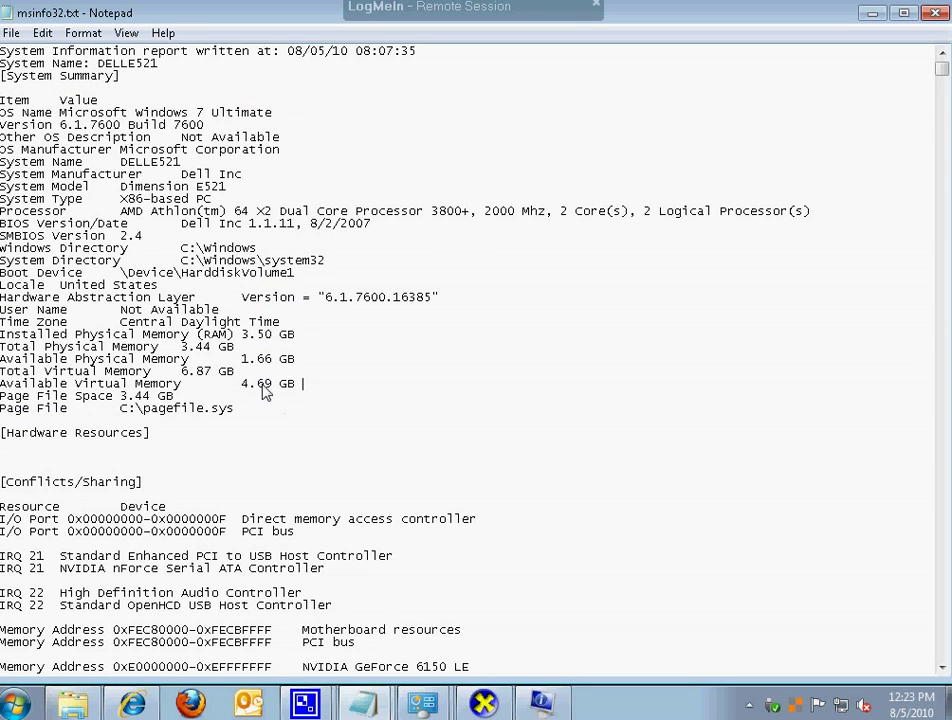
Step: Minimize the msinfo32.txt Notepad window to return to the System Summary
{"action": "left_click", "coordinate": [873, 13]}
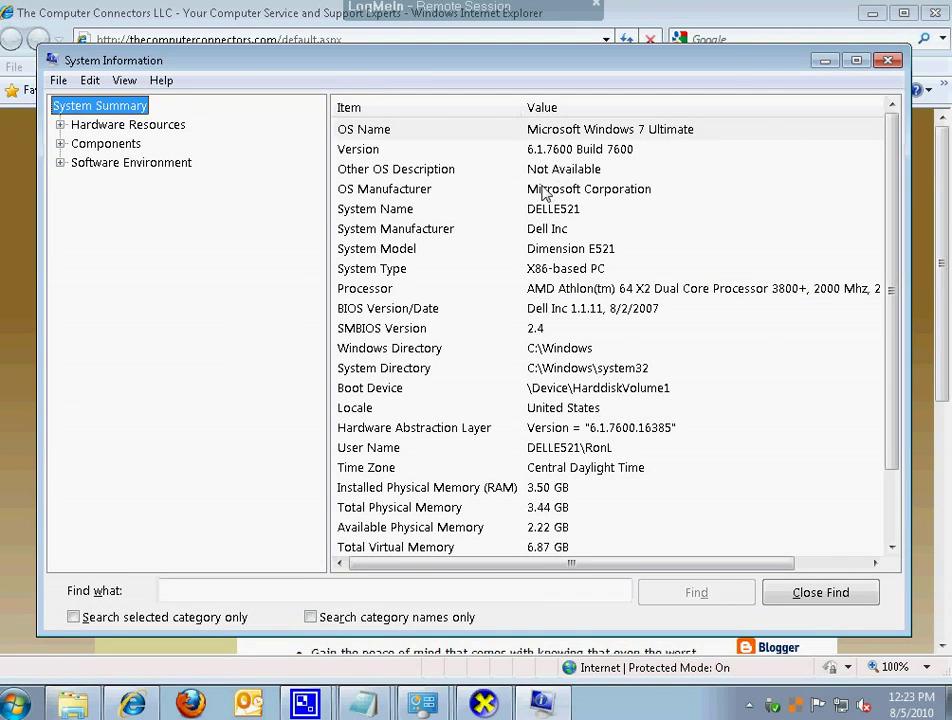